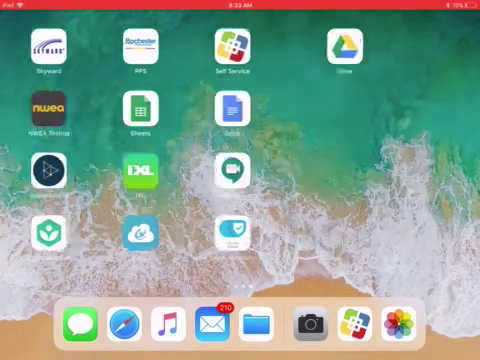
# - Swipe the iPad Home Screen toward the other page of apps holding Self Service
pyautogui.moveTo(400, 180)
pyautogui.mouseDown()
pyautogui.moveTo(100, 180)
pyautogui.moveTo(400, 180)
pyautogui.mouseUp()
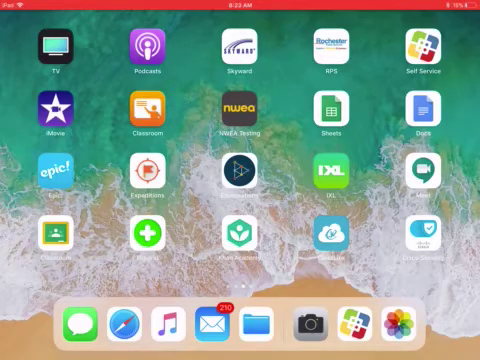
# - Launch Self Service and switch its catalog to the All category
pyautogui.click(423, 48)
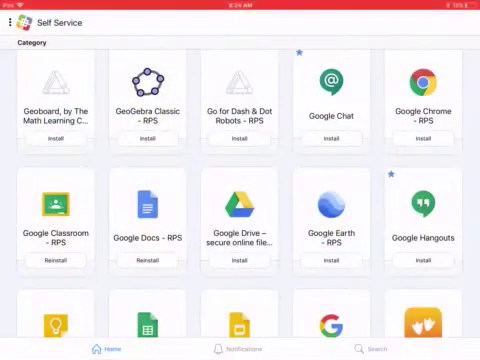
pyautogui.scroll(-3, 240, 190)
pyautogui.scroll(6, 240, 190)
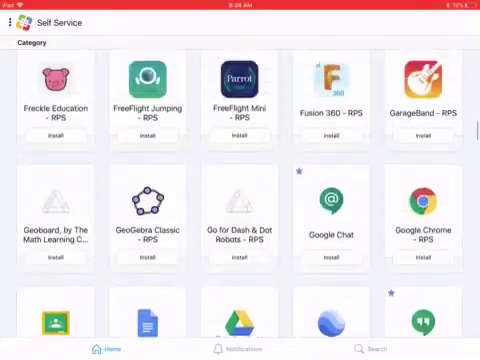
pyautogui.scroll(4, 240, 190)
pyautogui.click(31, 42)
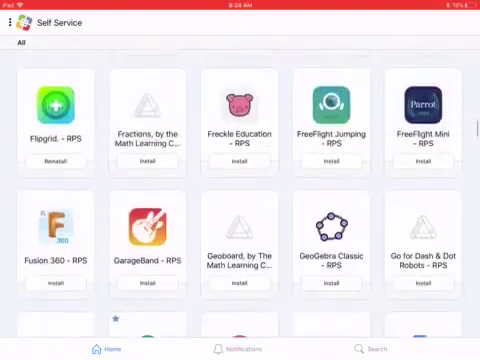
pyautogui.scroll(-5, 240, 190)
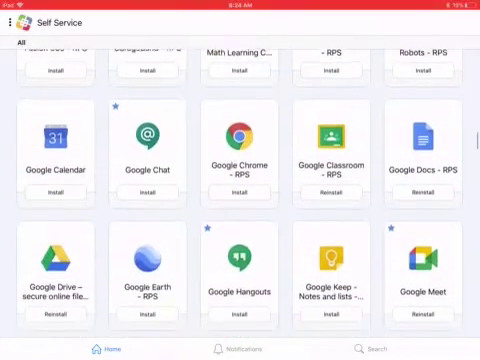
pyautogui.scroll(-1, 240, 190)
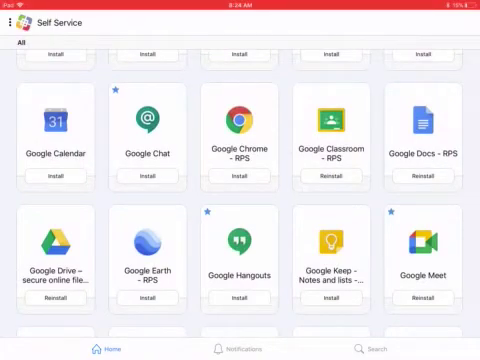
pyautogui.scroll(-3, 240, 190)
pyautogui.scroll(-2, 240, 190)
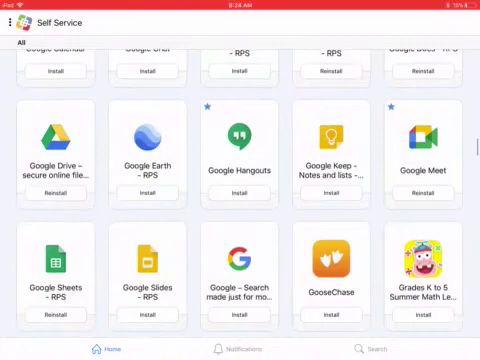
pyautogui.scroll(-2, 240, 190)
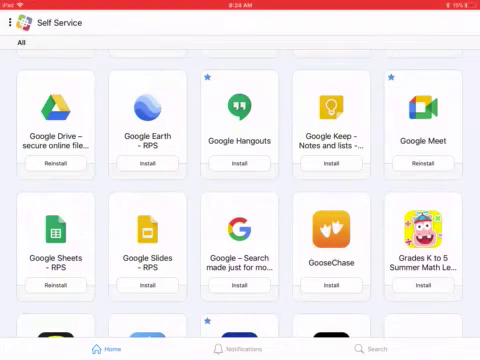
# - Tap Install on the Google Slides - RPS listing
pyautogui.click(147, 285)
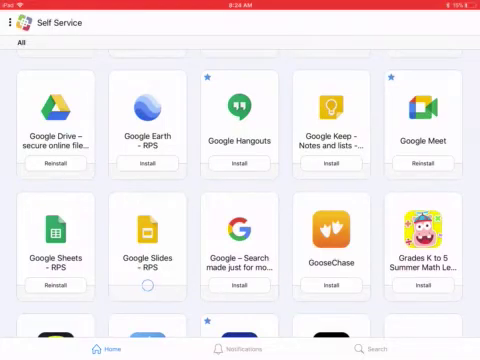